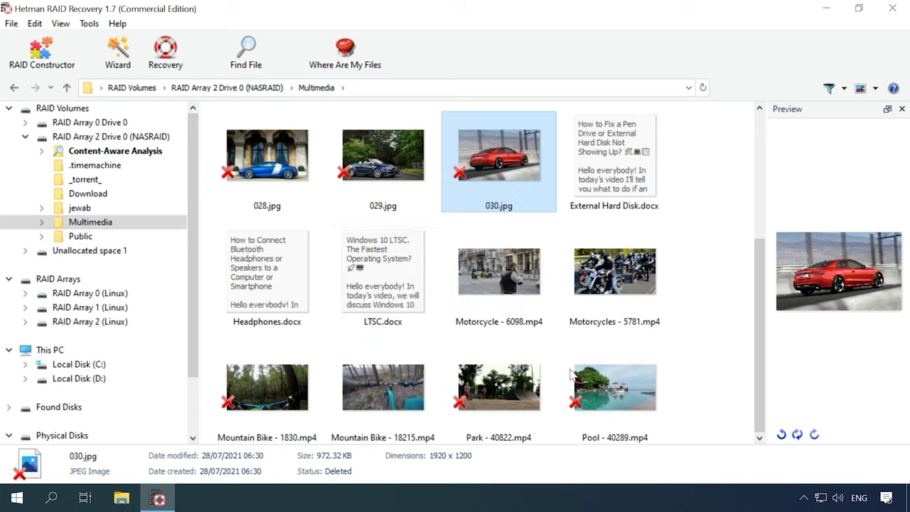
- Preview the deleted video Pool - 40289.mp4 and the document LTSC.docx in the Multimedia folder
{"action": "left_click", "coordinate": [637, 395]}
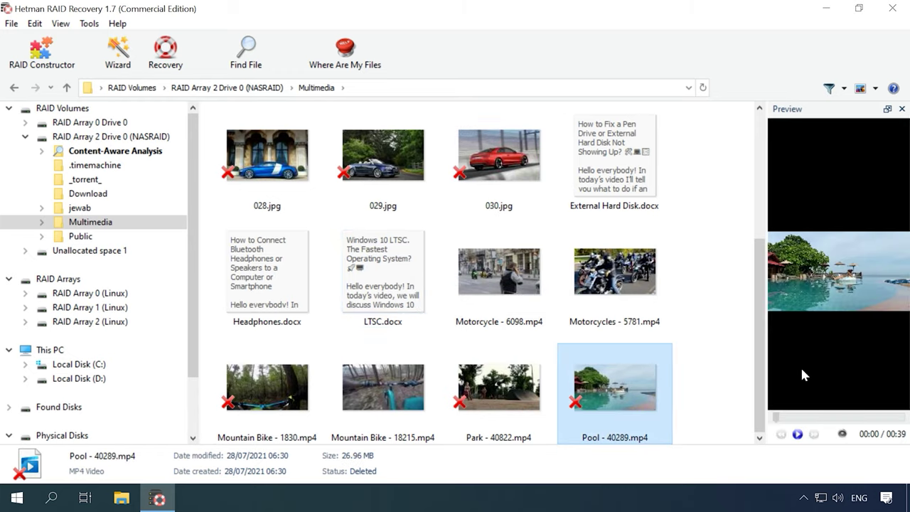
{"action": "left_click", "coordinate": [399, 304]}
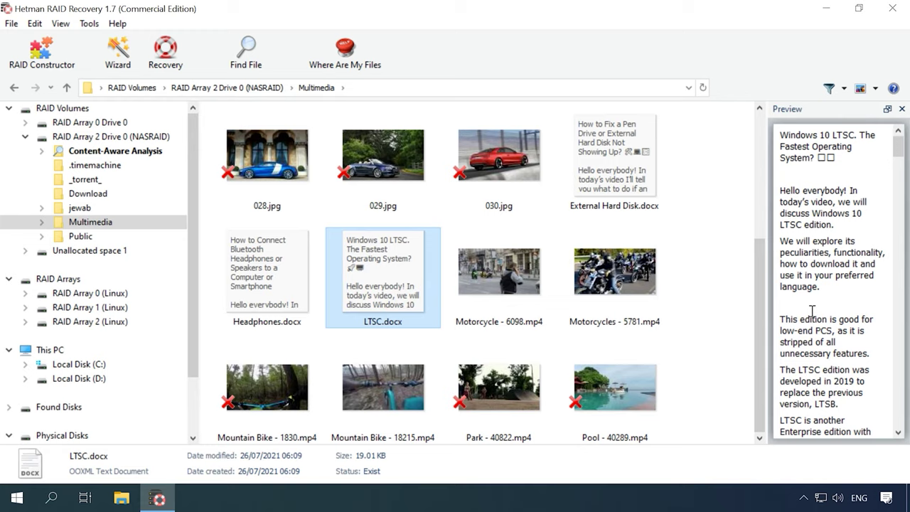
- Select 028.jpg, 029.jpg, 030.jpg and the videos Mountain Bike - 1830.mp4, Park - 40822.mp4 and Pool - 40289.mp4 together
{"action": "left_click", "coordinate": [293, 178]}
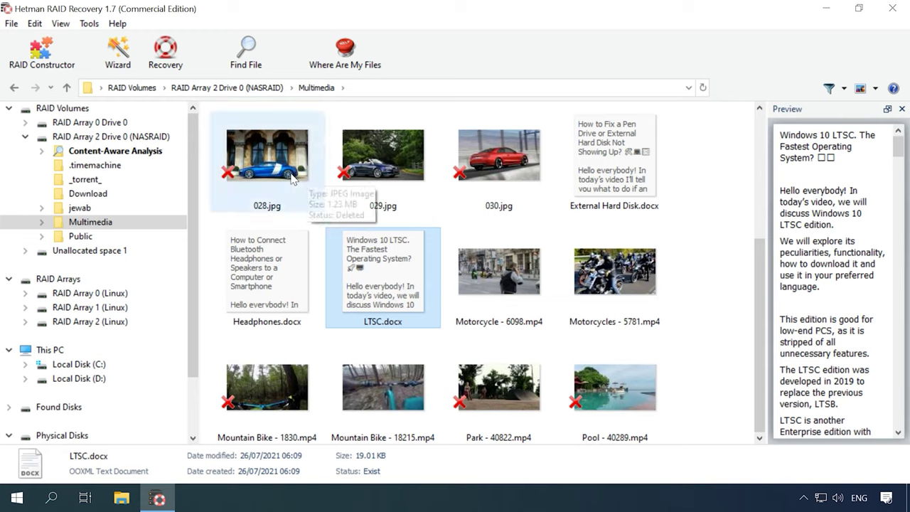
{"action": "left_click_drag", "start_coordinate": [293, 177], "coordinate": [500, 192]}
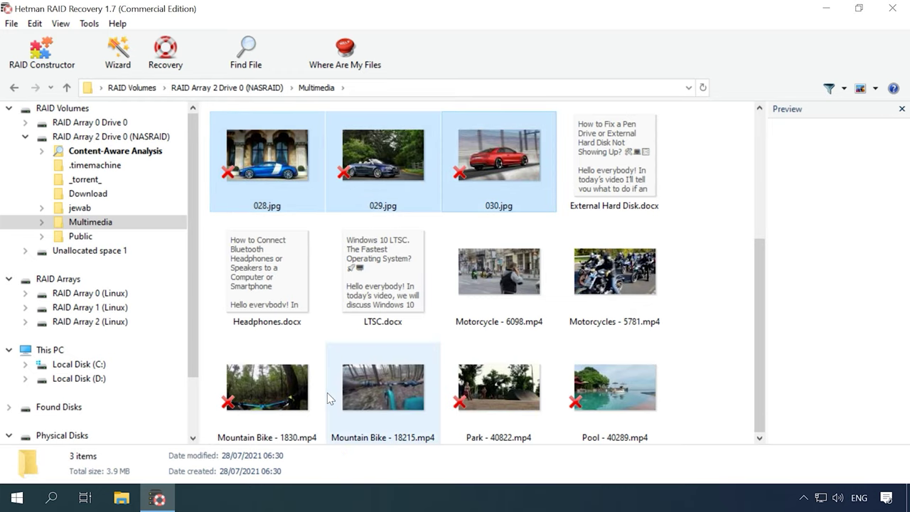
{"action": "left_click", "coordinate": [276, 414], "text": "ctrl"}
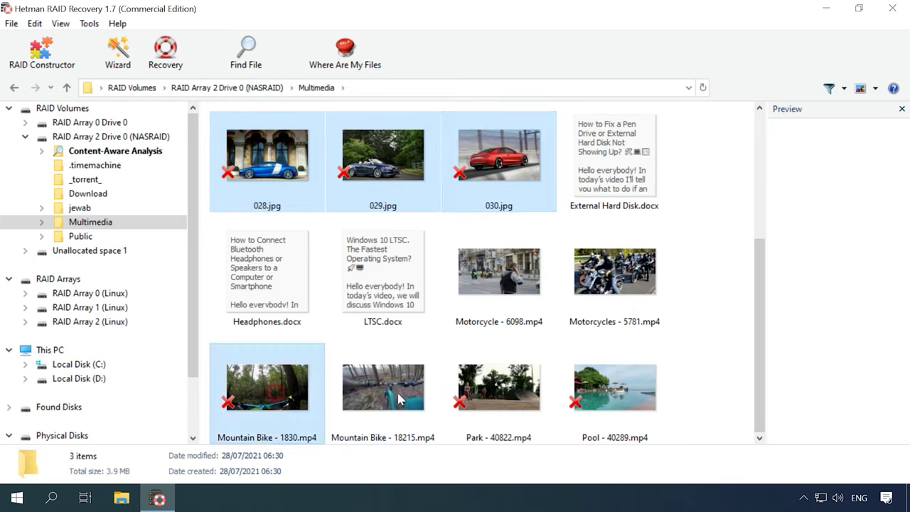
{"action": "left_click", "coordinate": [511, 405], "text": "ctrl"}
{"action": "left_click", "coordinate": [608, 405], "text": "ctrl"}
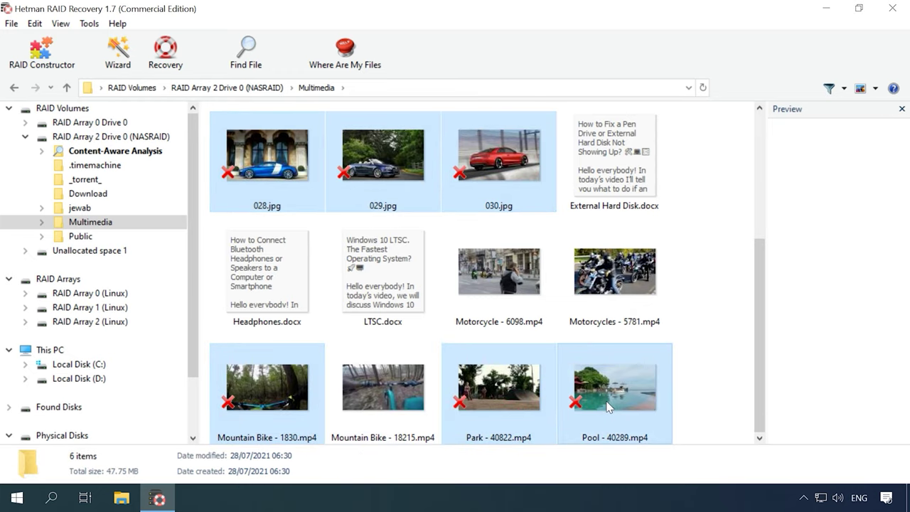
- Recover the selected files to the hard disk, saving them in C:\1\
{"action": "left_click", "coordinate": [173, 70]}
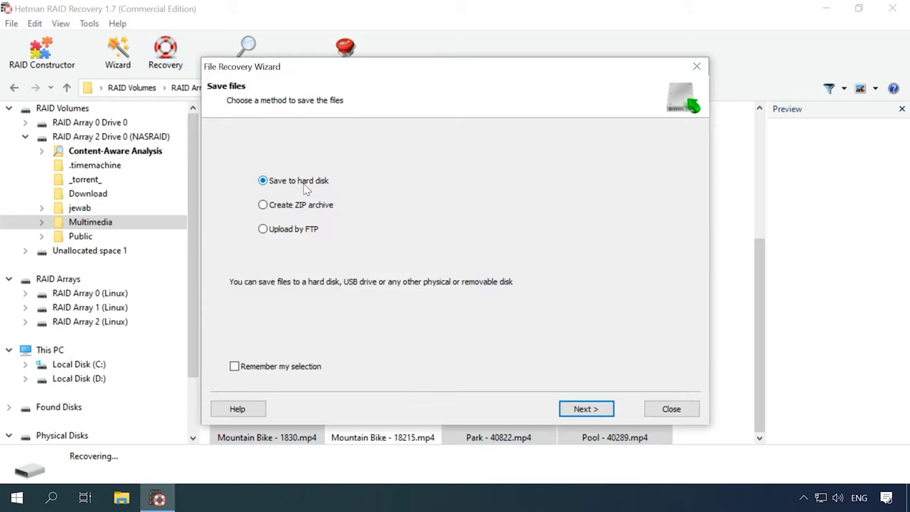
{"action": "left_click", "coordinate": [583, 411]}
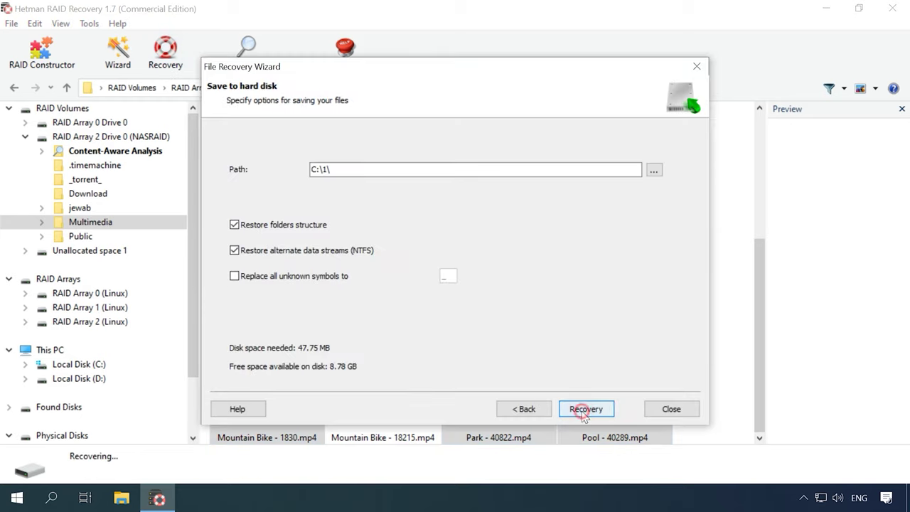
{"action": "left_click", "coordinate": [325, 170]}
{"action": "double_click", "coordinate": [325, 170]}
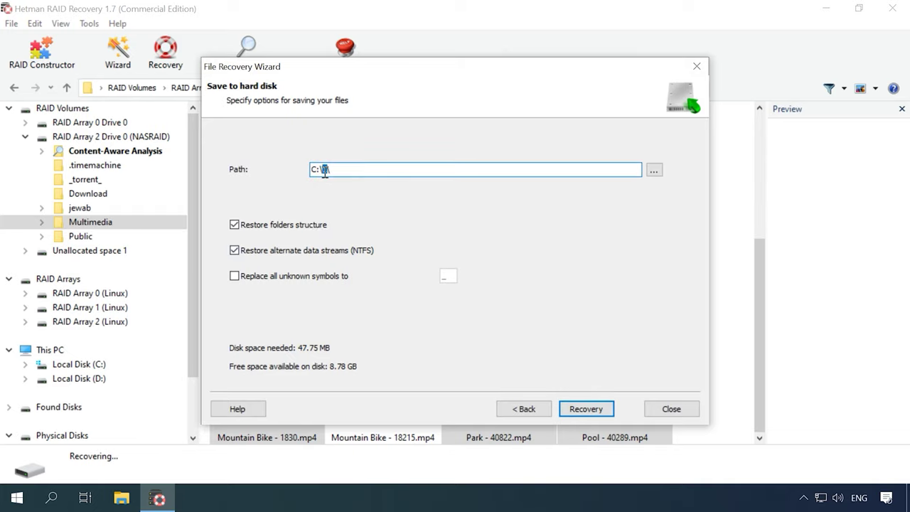
{"action": "left_click", "coordinate": [587, 410]}
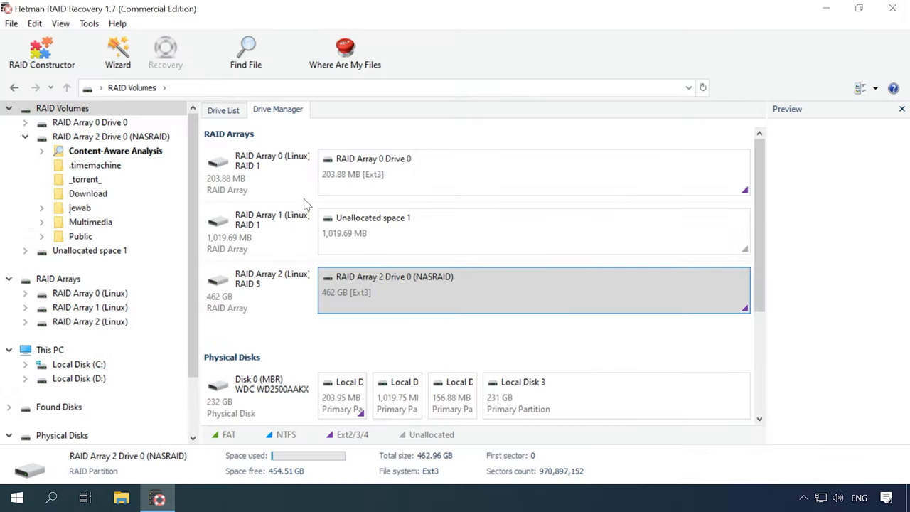
- Examine the details of RAID Array 0 and RAID Array 2 in the list of arrays
{"action": "left_click", "coordinate": [272, 188]}
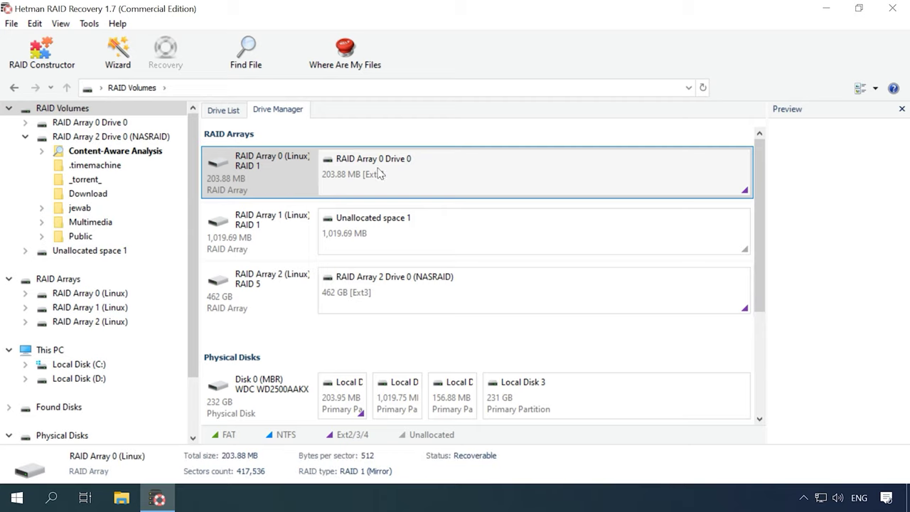
{"action": "left_click", "coordinate": [287, 296]}
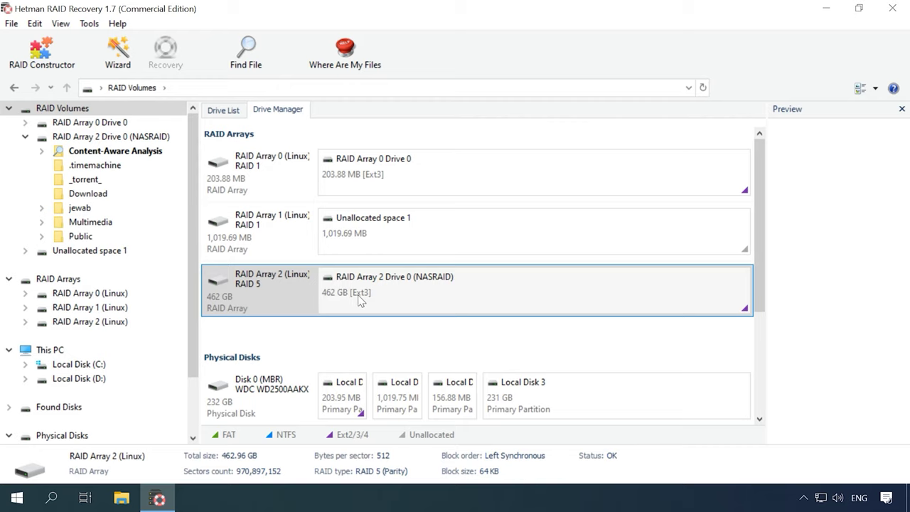
- Open RAID Array 0 Drive 0 with a fast scan and finish the analysis to show its contents
{"action": "left_click", "coordinate": [398, 175]}
{"action": "right_click", "coordinate": [398, 175]}
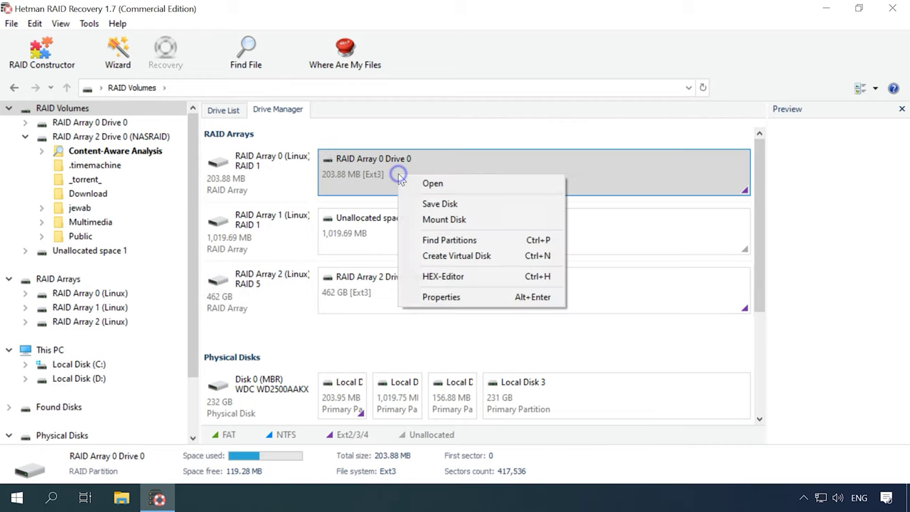
{"action": "left_click", "coordinate": [454, 185]}
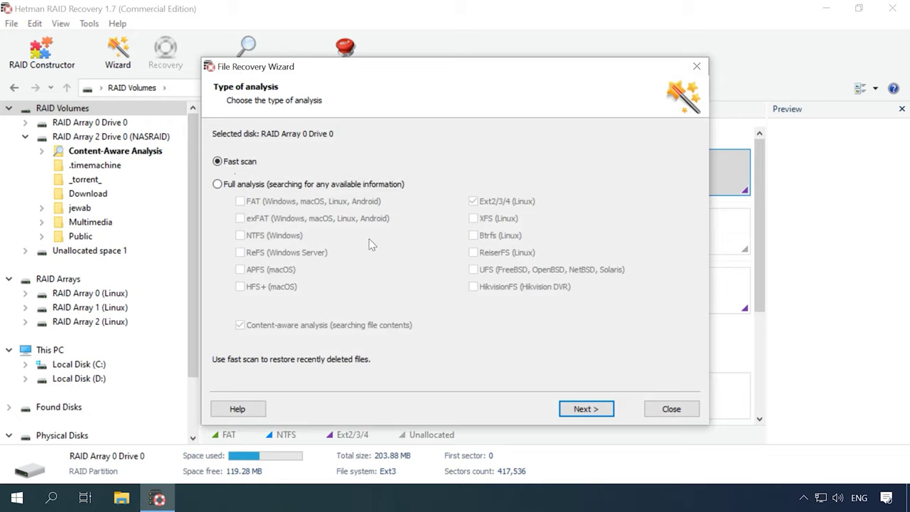
{"action": "left_click", "coordinate": [577, 411]}
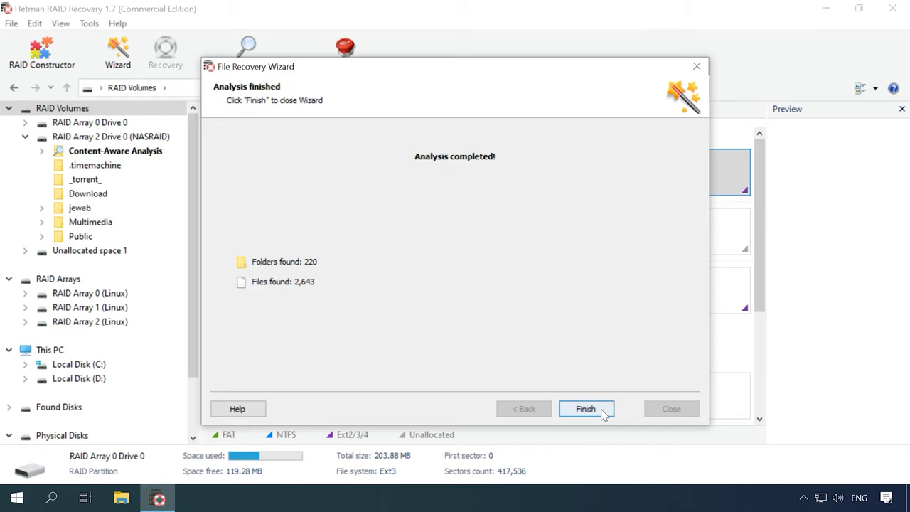
{"action": "left_click", "coordinate": [586, 410]}
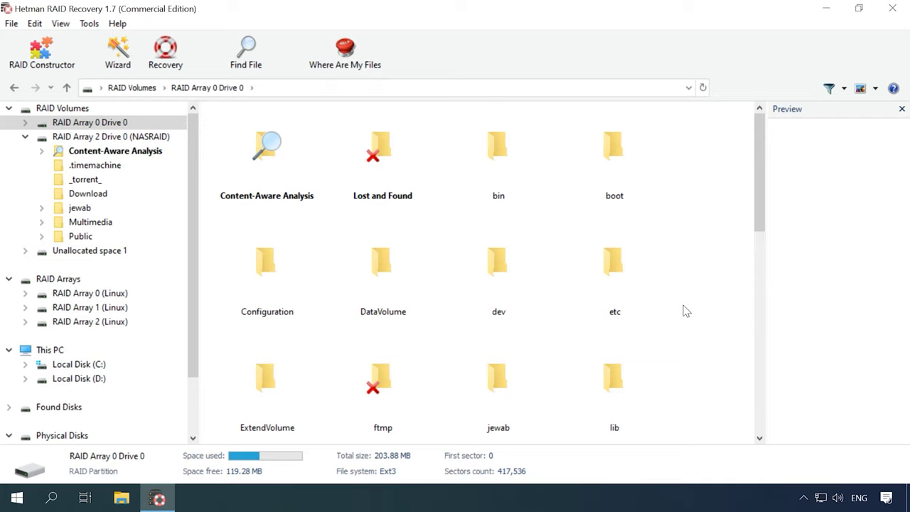
- Search RAID Array 0 Drive 0 for *jpg and preview nocover.jpg and raid_fourm.jpg from the results
{"action": "left_click", "coordinate": [246, 51]}
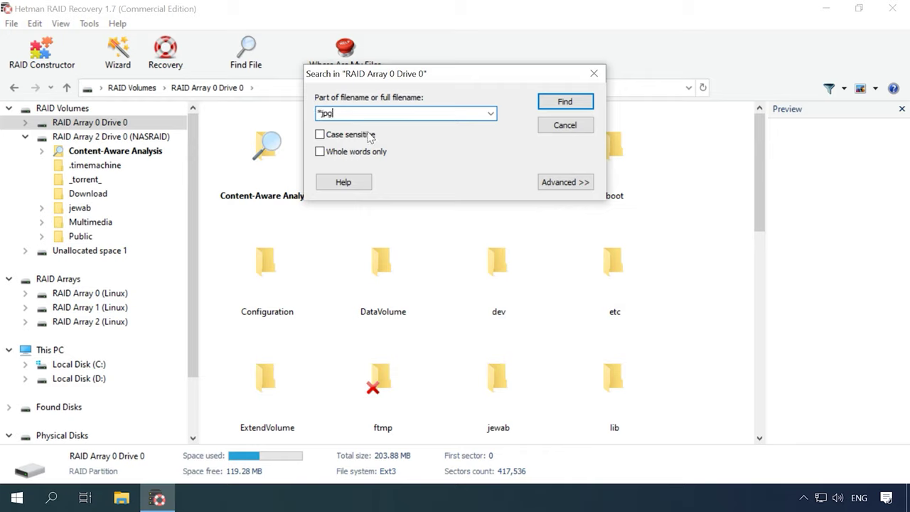
{"action": "key", "text": "Return"}
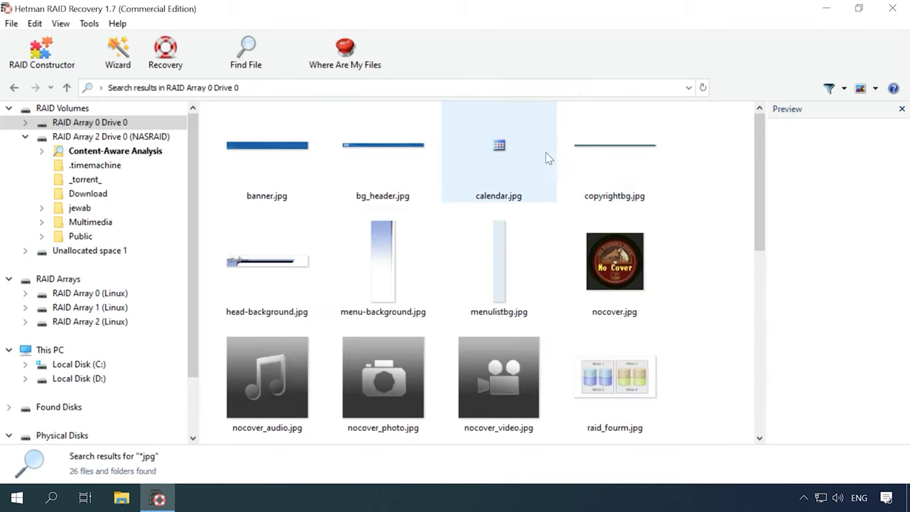
{"action": "left_click", "coordinate": [624, 296]}
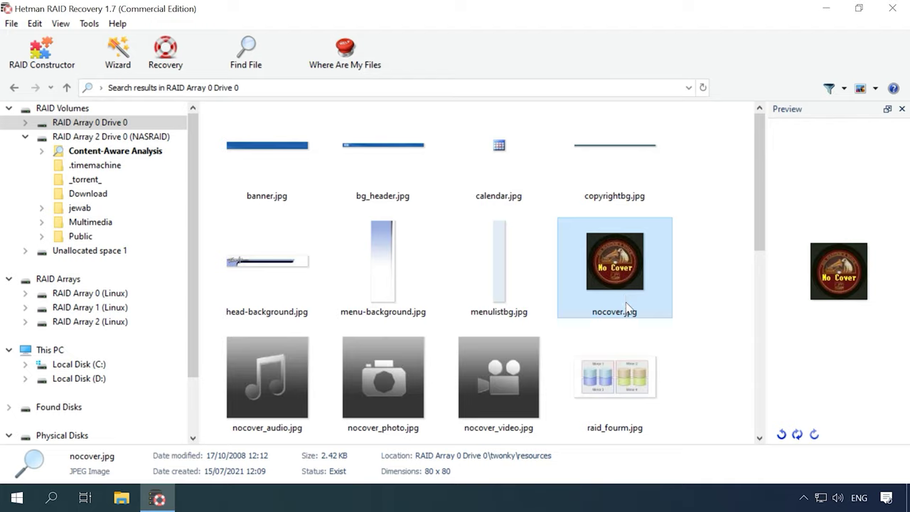
{"action": "left_click", "coordinate": [634, 395]}
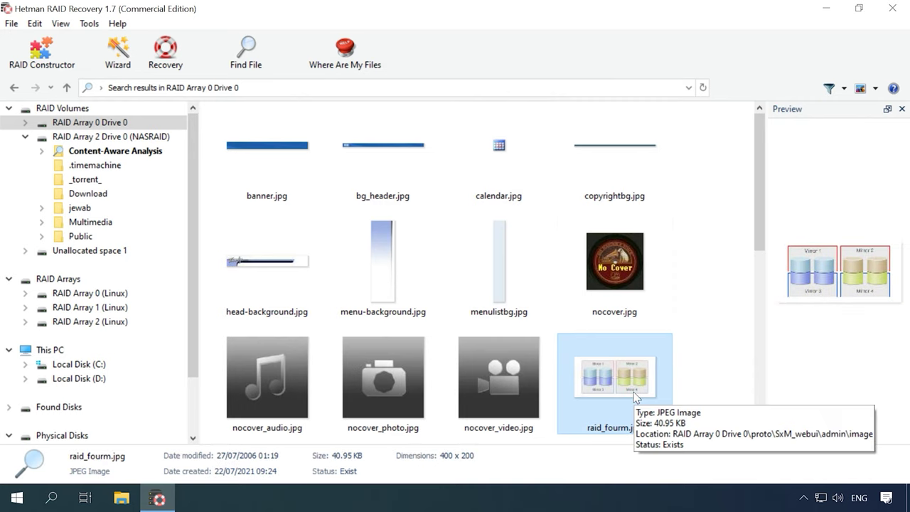
- Recover the eight RAID diagram images from raid_onej.jpg through raid_twor5.jpg to the hard disk
{"action": "scroll", "coordinate": [634, 396], "scroll_direction": "down", "scroll_amount": 2}
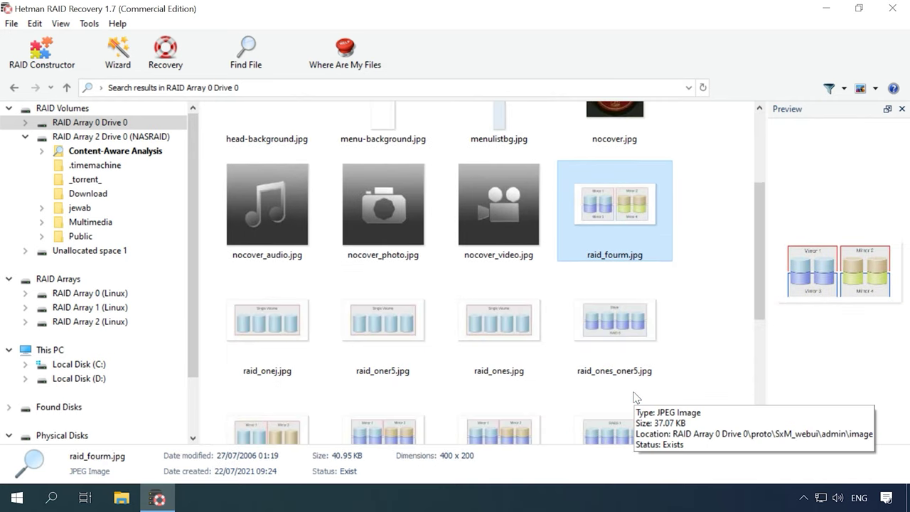
{"action": "scroll", "coordinate": [635, 396], "scroll_direction": "down", "scroll_amount": 2}
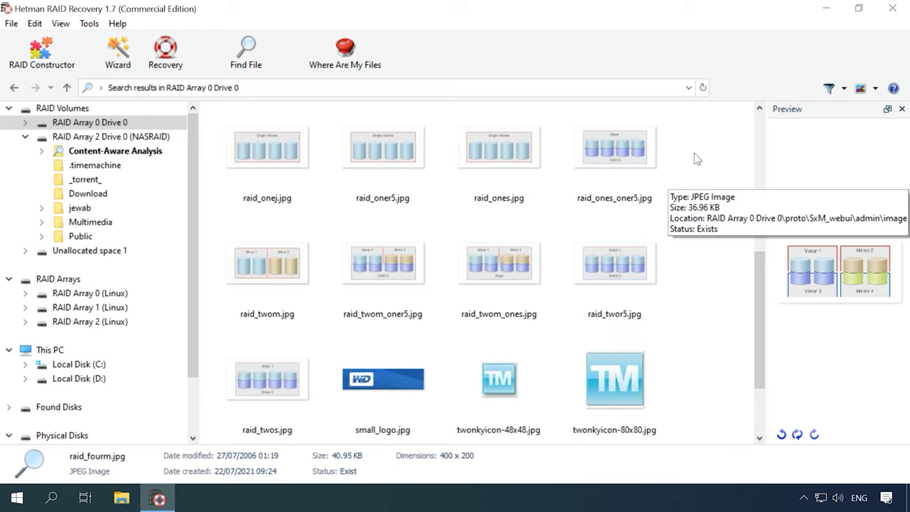
{"action": "left_click_drag", "start_coordinate": [695, 142], "coordinate": [242, 271]}
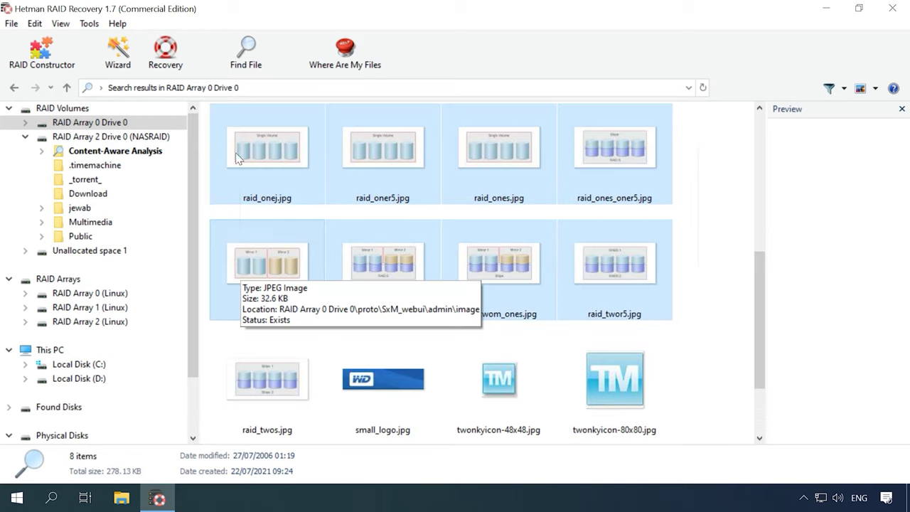
{"action": "left_click", "coordinate": [171, 66]}
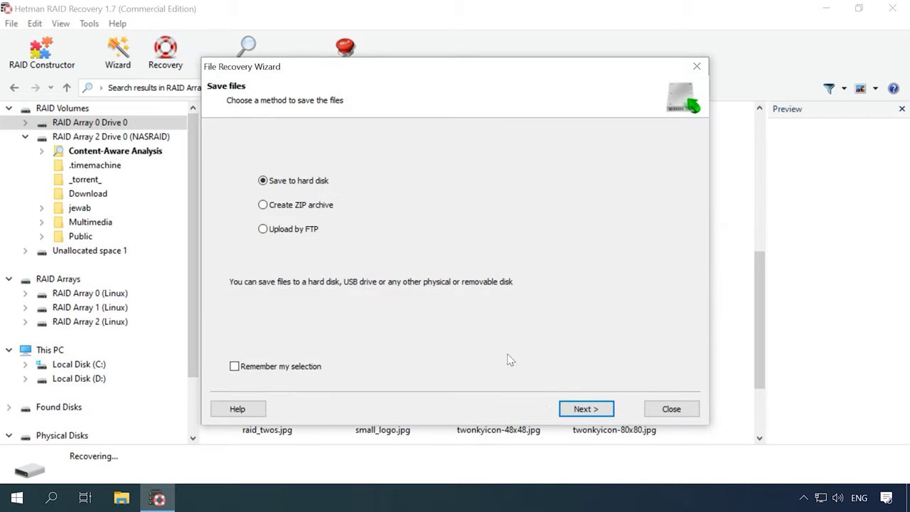
{"action": "left_click", "coordinate": [581, 408]}
{"action": "left_click", "coordinate": [585, 409]}
{"action": "left_click", "coordinate": [596, 411]}
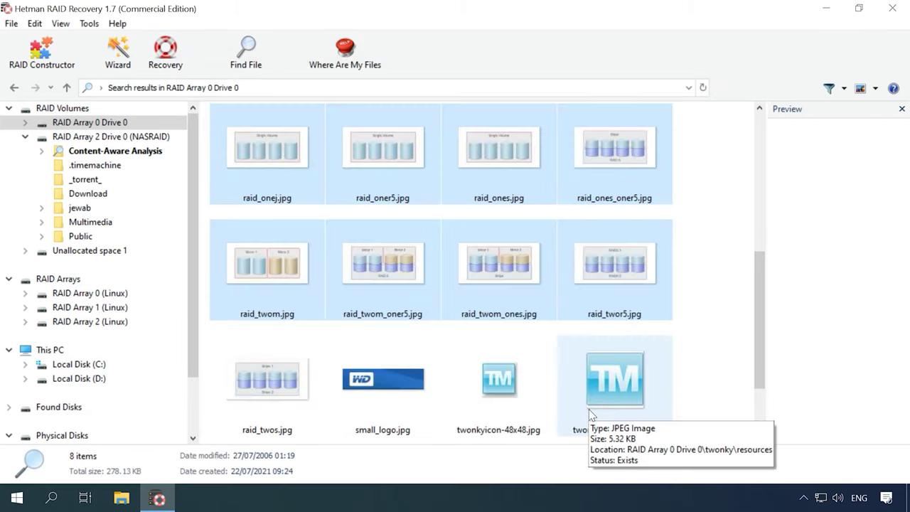
- Switch to File Explorer and open the folder with the recovered files on Local Disk (C:)
{"action": "left_click", "coordinate": [122, 498]}
{"action": "double_click", "coordinate": [213, 215]}
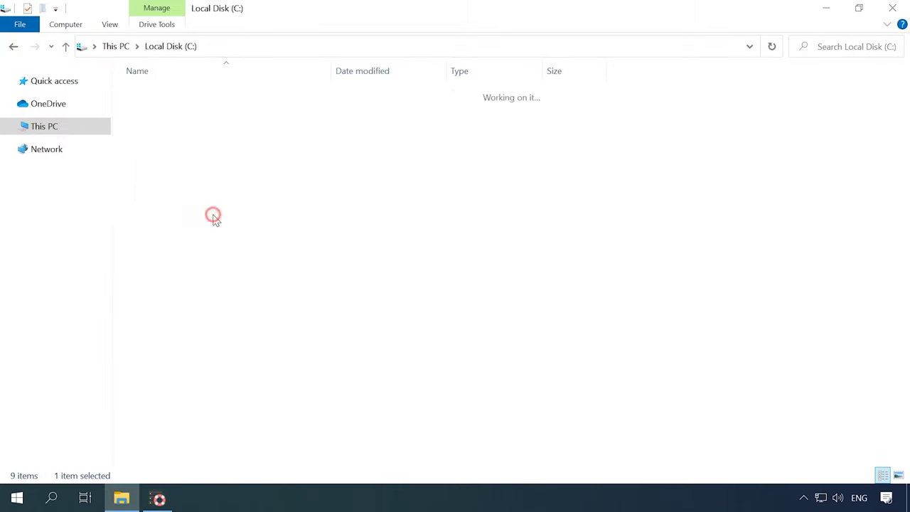
{"action": "double_click", "coordinate": [143, 153]}
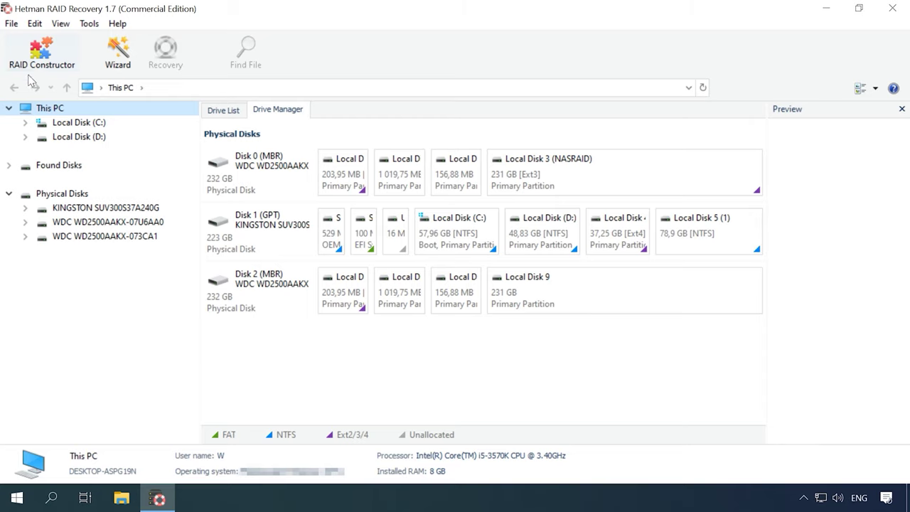
- Start the RAID Constructor in Hetman RAID Recovery and choose Manual mode for adding the array
{"action": "left_click", "coordinate": [48, 69]}
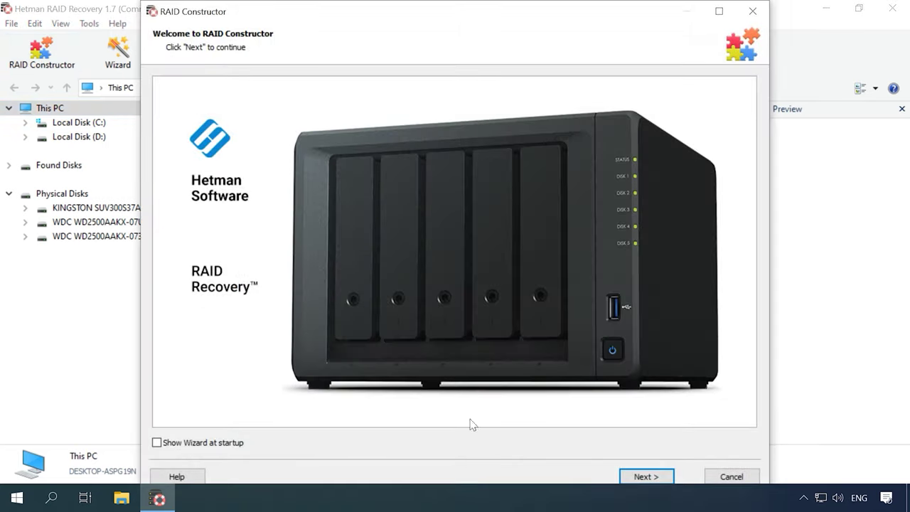
{"action": "left_click", "coordinate": [665, 481]}
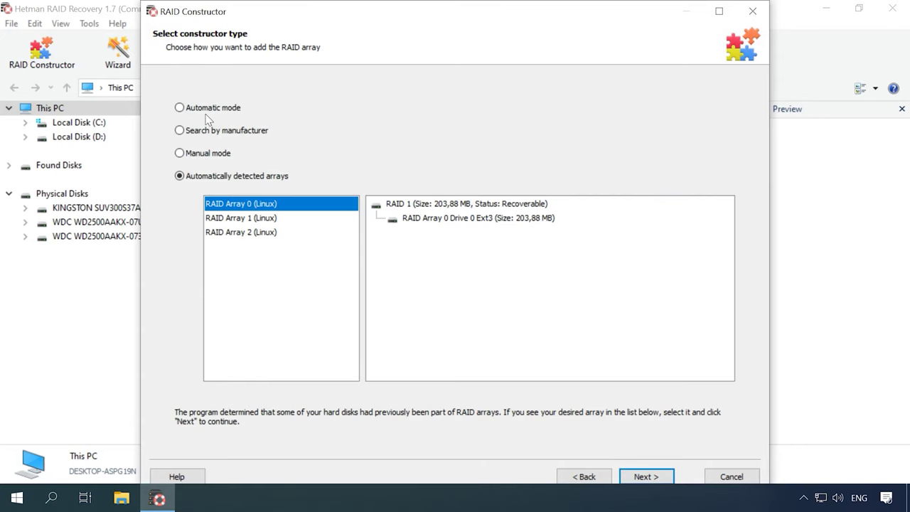
{"action": "left_click", "coordinate": [189, 155]}
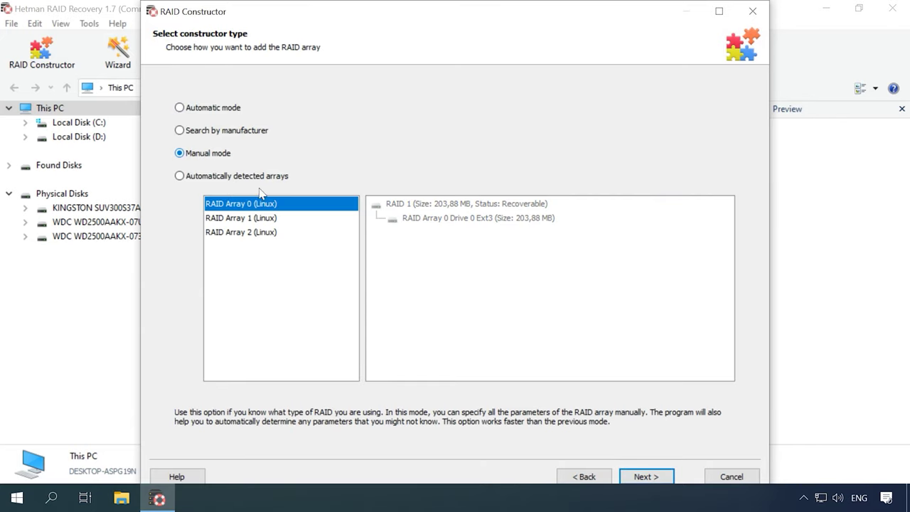
{"action": "left_click", "coordinate": [643, 483]}
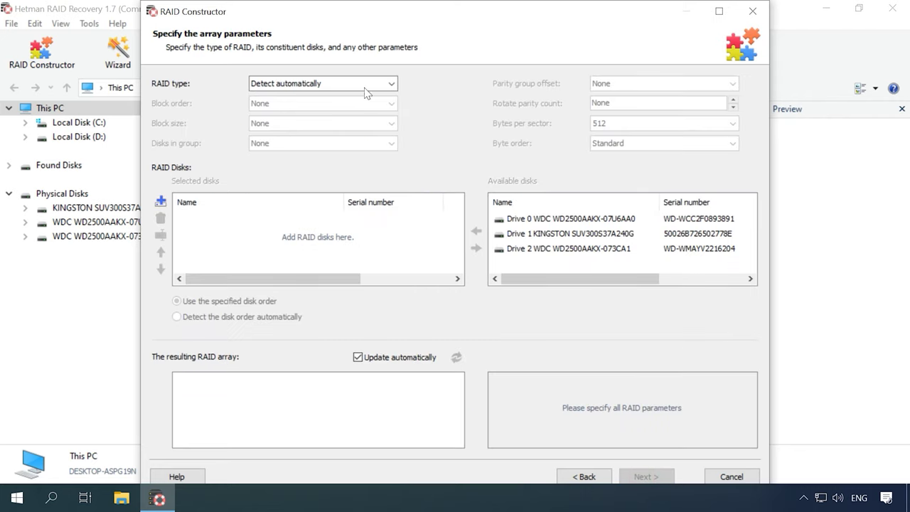
- Set the array's RAID type to RAID 5 (Parity) and its block order to Left Synchronous
{"action": "left_click", "coordinate": [390, 83]}
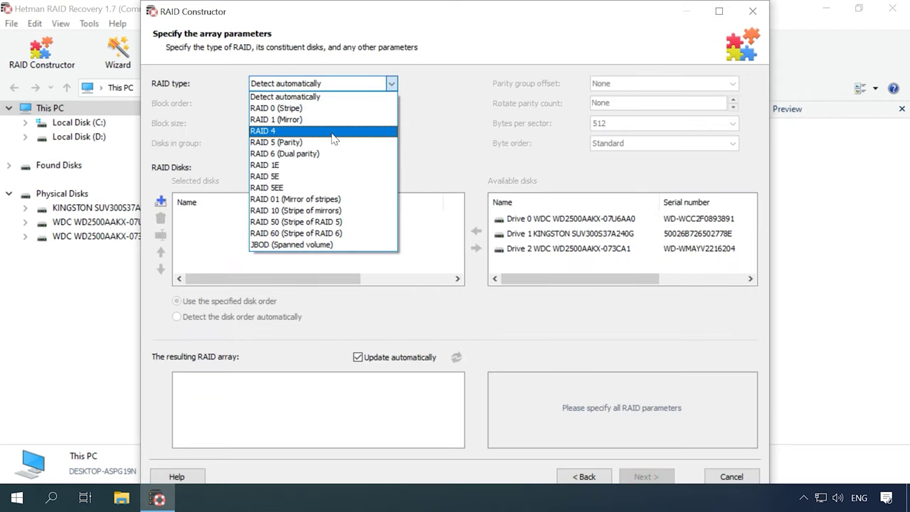
{"action": "left_click", "coordinate": [283, 142]}
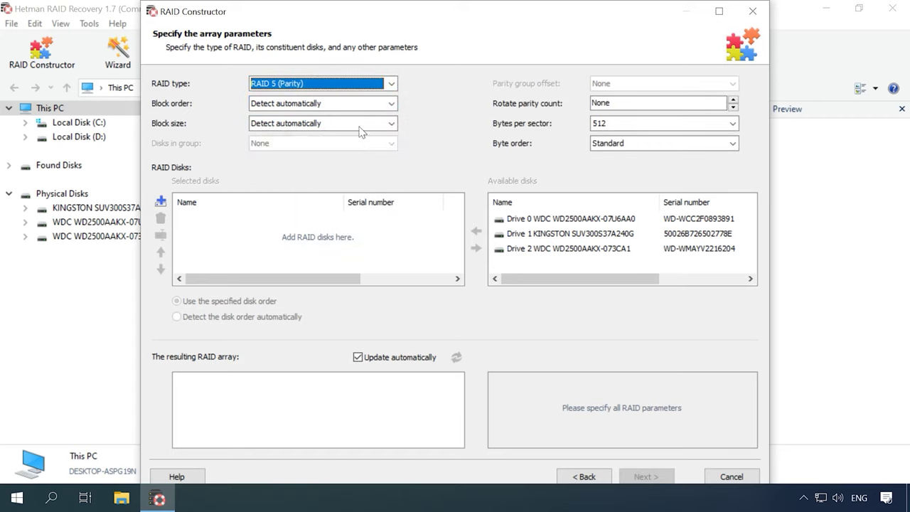
{"action": "left_click", "coordinate": [391, 103]}
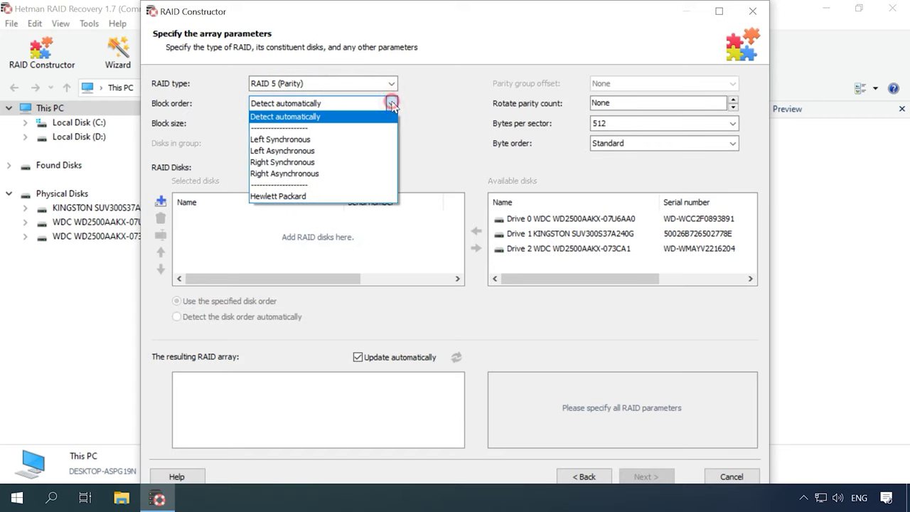
{"action": "left_click", "coordinate": [305, 142]}
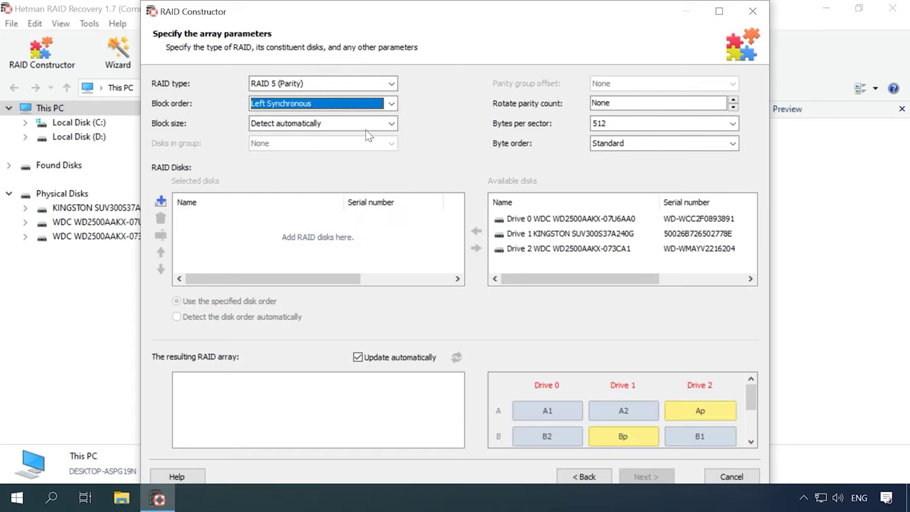
- Set the block size to 64 KB and add the WD2500AAKX-07U6AA0 and WD2500AAKX-073CA1 drives to the array
{"action": "left_click", "coordinate": [391, 124]}
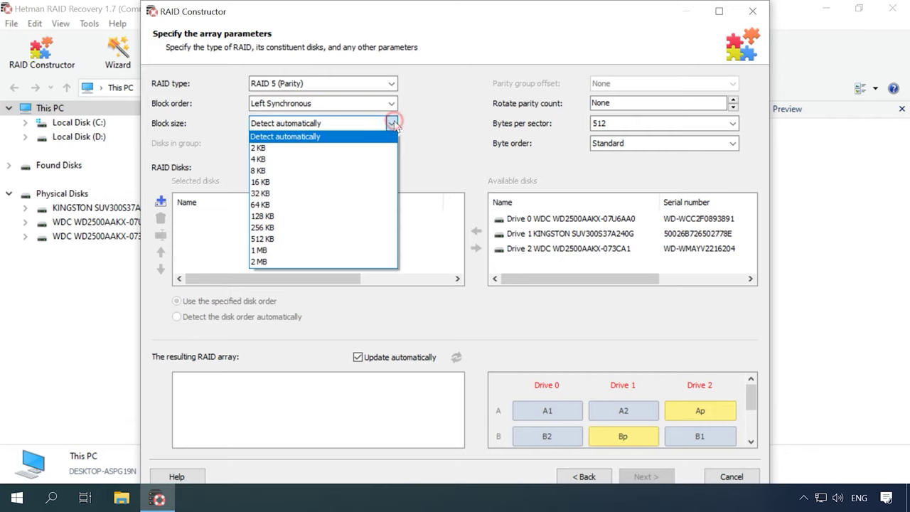
{"action": "left_click", "coordinate": [268, 207]}
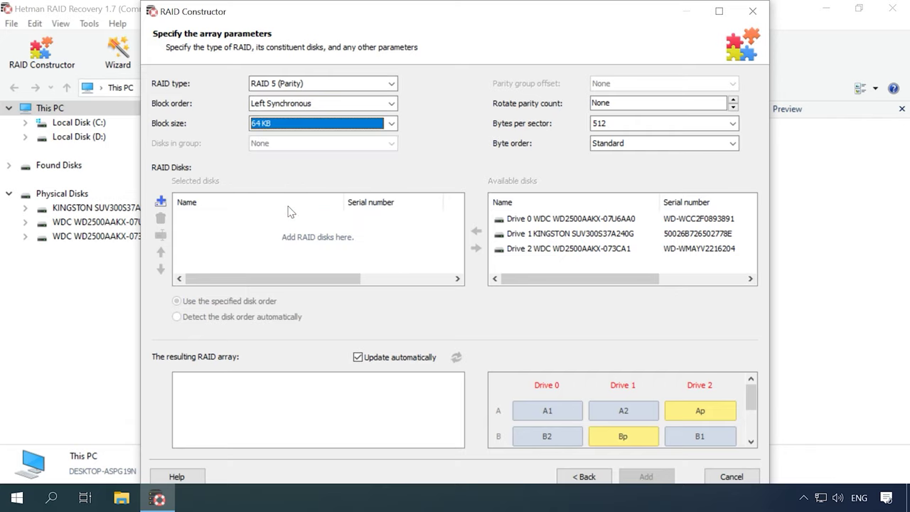
{"action": "left_click", "coordinate": [507, 219]}
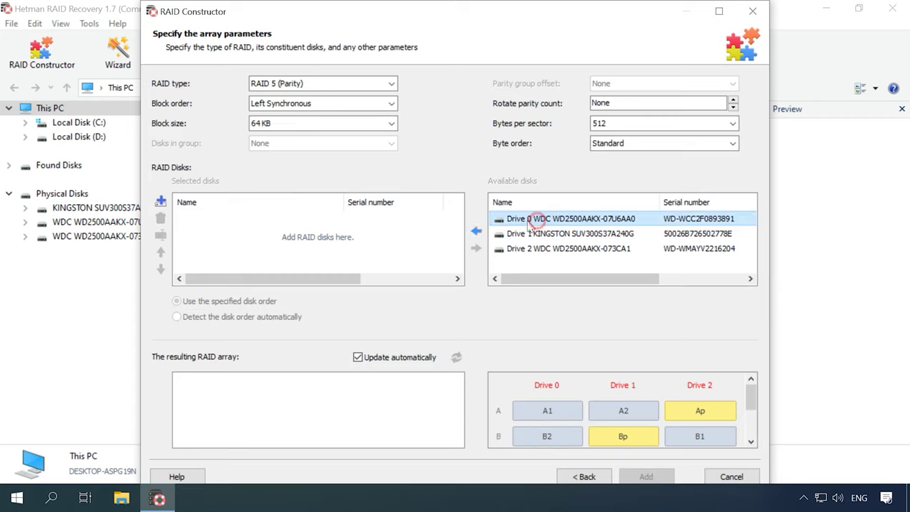
{"action": "left_click", "coordinate": [478, 231]}
{"action": "left_click", "coordinate": [508, 234]}
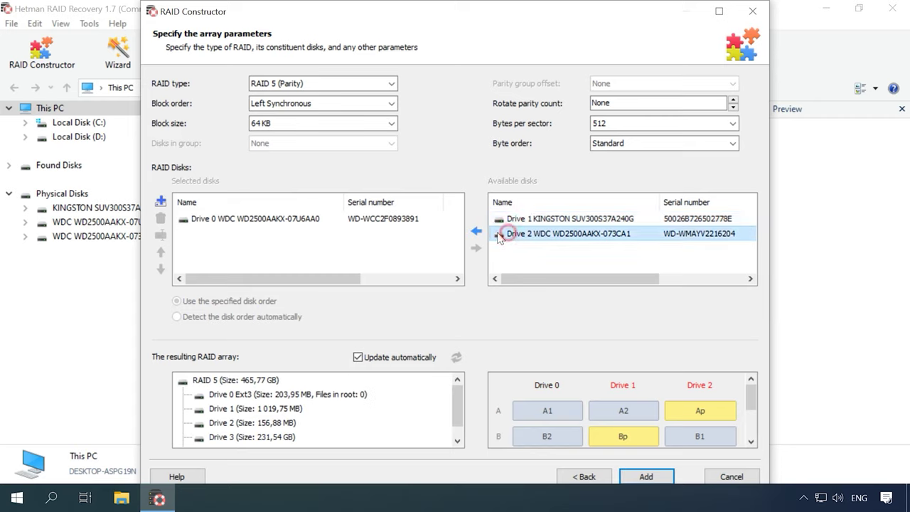
{"action": "left_click", "coordinate": [478, 232]}
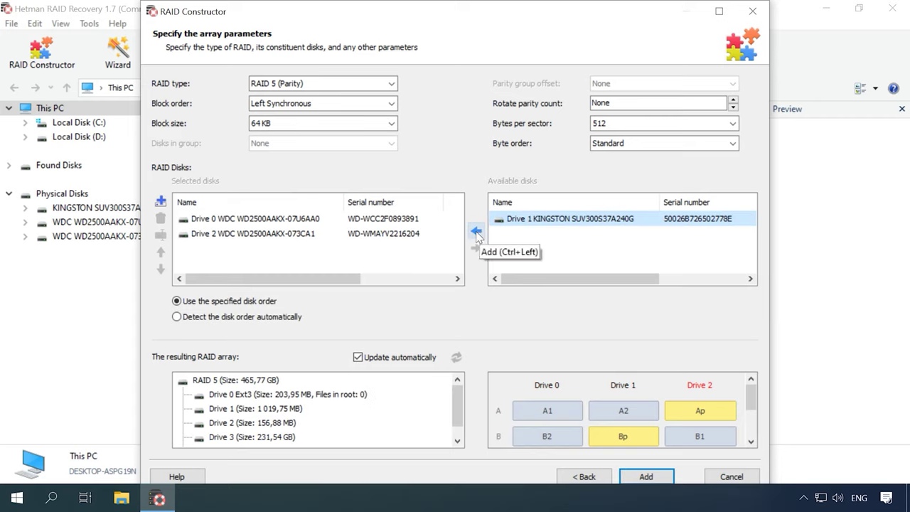
- Try moving Drive 2 above Drive 0 in the array's disk order and return it to second place
{"action": "left_click", "coordinate": [194, 234]}
{"action": "left_click", "coordinate": [161, 253]}
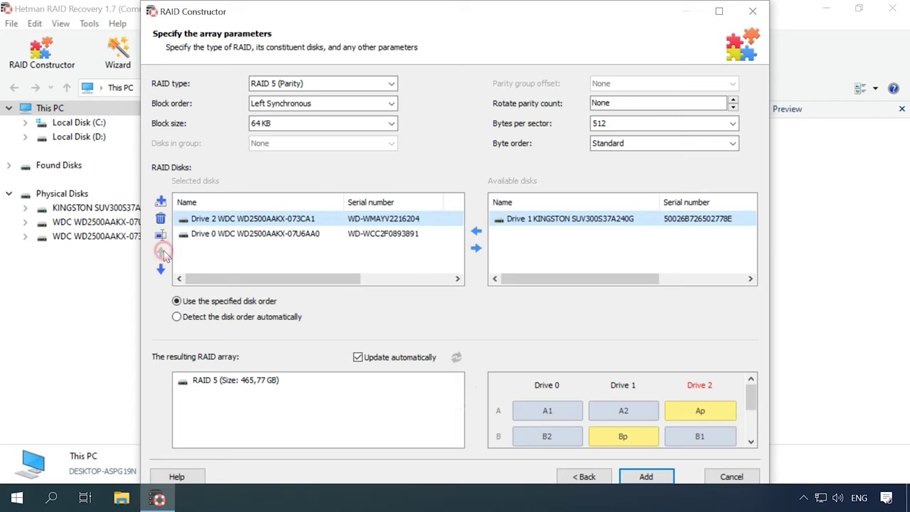
{"action": "left_click", "coordinate": [161, 268]}
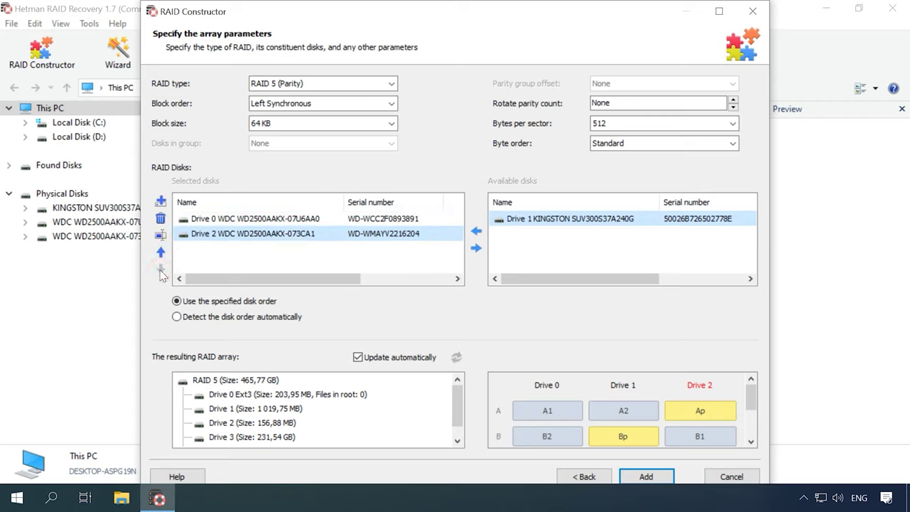
- Add an empty disk as the third member of the array, after Drive 2
{"action": "left_click", "coordinate": [161, 201]}
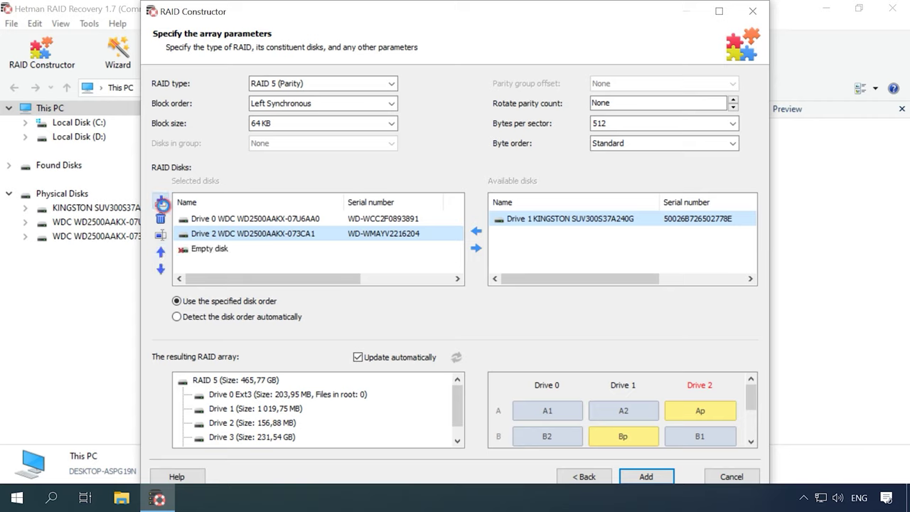
{"action": "left_click", "coordinate": [211, 251]}
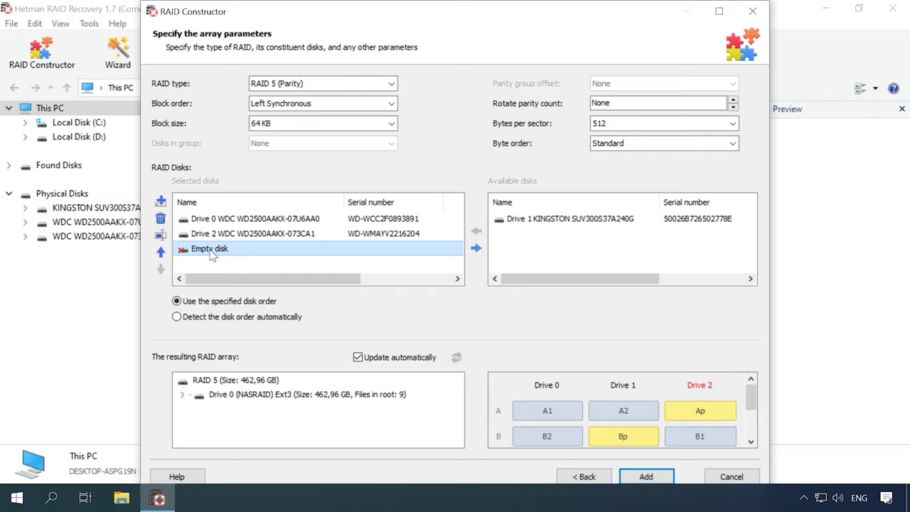
- Check the folders inside the resulting NASRAID volume and add the constructed RAID 5 array to the program
{"action": "left_click", "coordinate": [234, 395]}
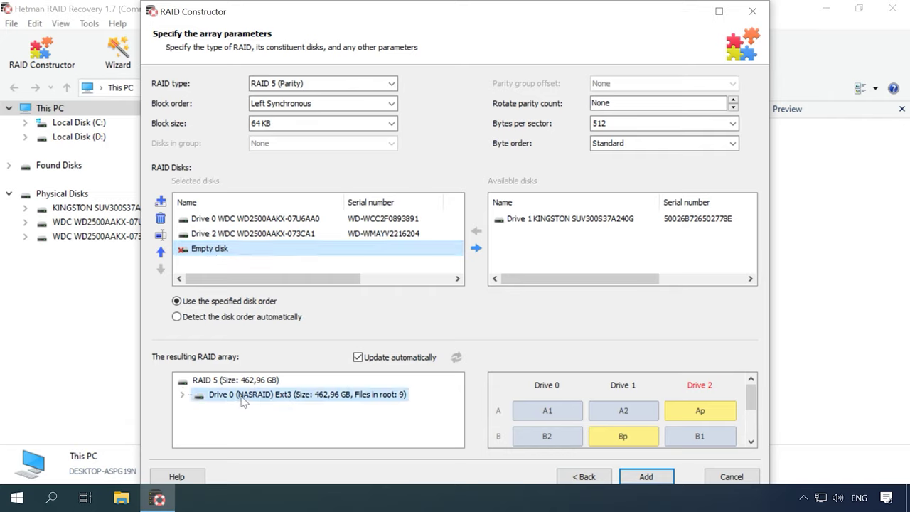
{"action": "left_click", "coordinate": [182, 394]}
{"action": "scroll", "coordinate": [259, 421], "scroll_direction": "down", "scroll_amount": 2}
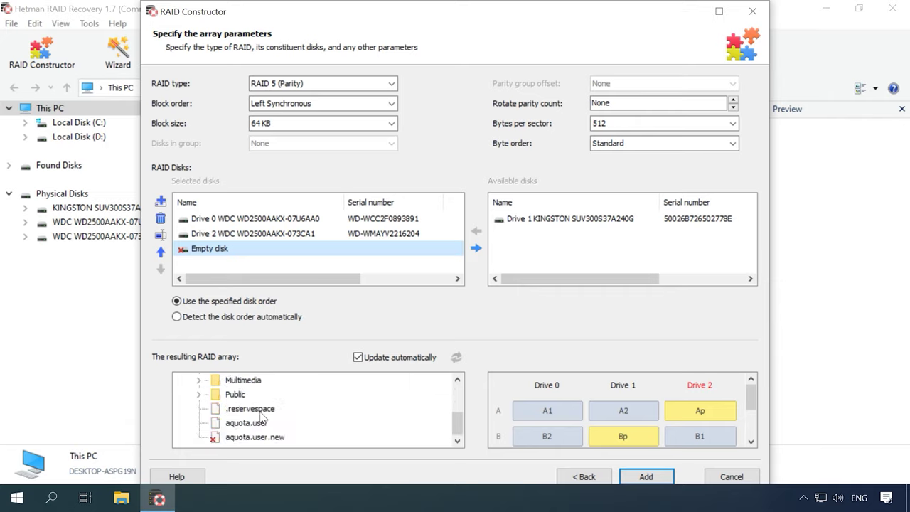
{"action": "scroll", "coordinate": [260, 417], "scroll_direction": "up", "scroll_amount": 1}
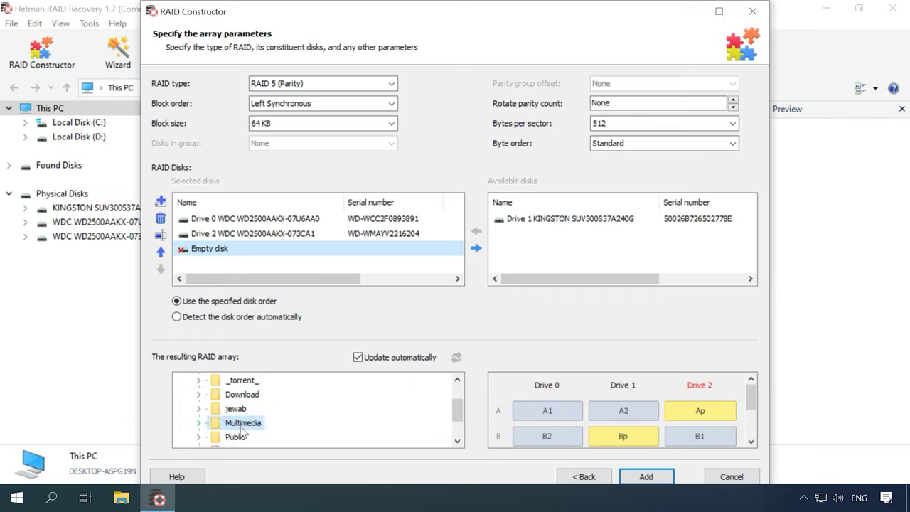
{"action": "left_click", "coordinate": [645, 477]}
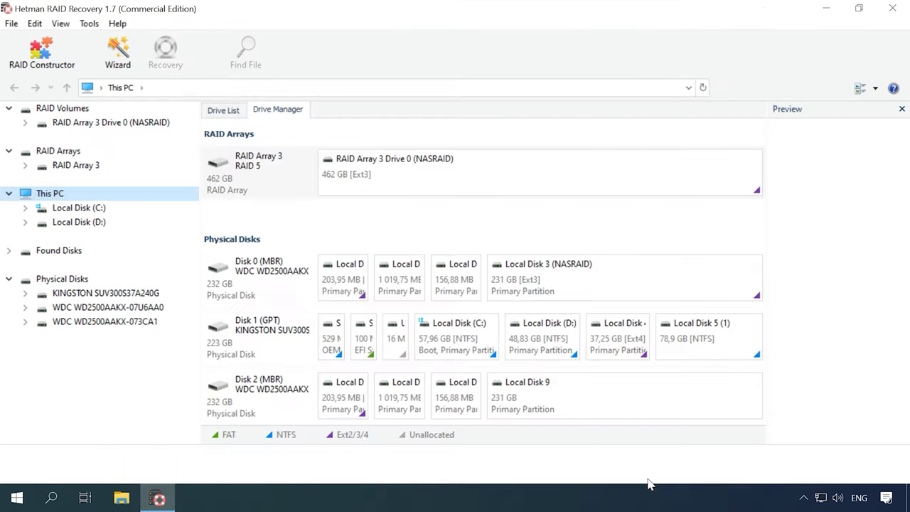
- Run a Fast scan on the NASRAID volume of the new RAID array and finish the wizard
{"action": "left_click", "coordinate": [447, 173]}
{"action": "right_click", "coordinate": [447, 173]}
{"action": "left_click", "coordinate": [485, 182]}
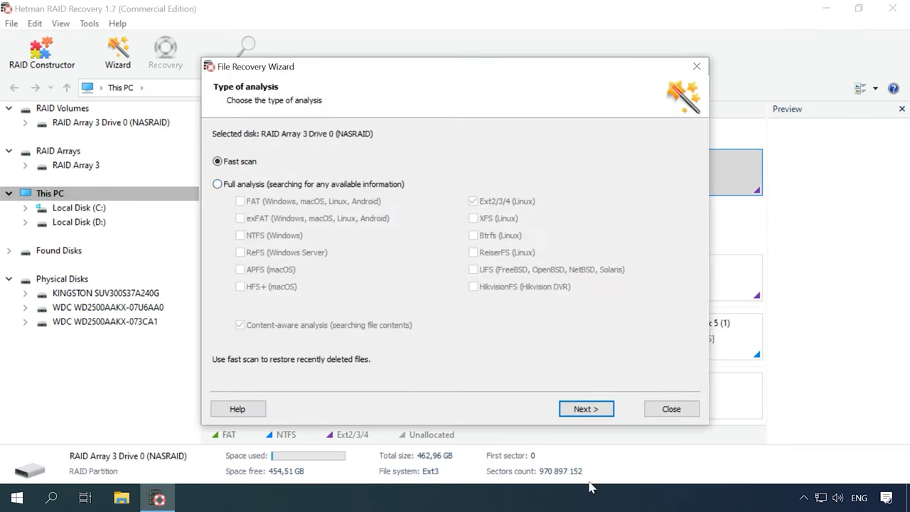
{"action": "left_click", "coordinate": [588, 410]}
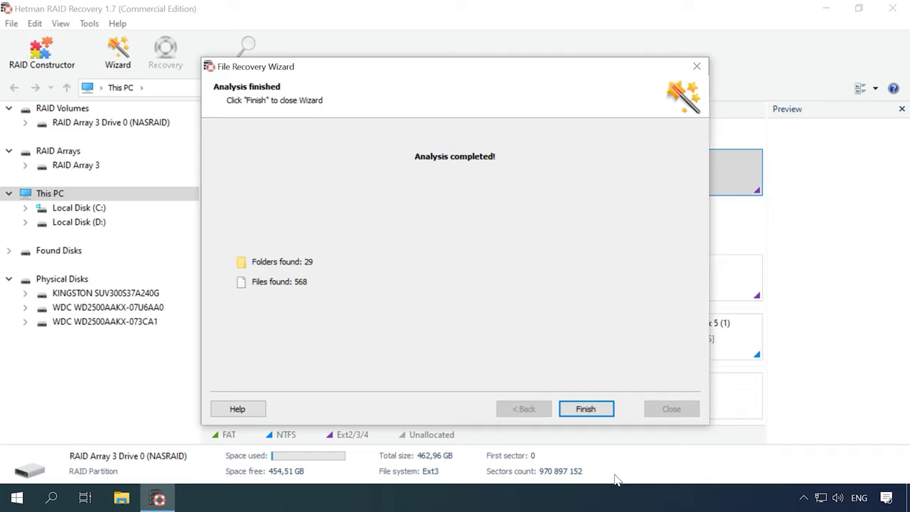
{"action": "left_click", "coordinate": [582, 410]}
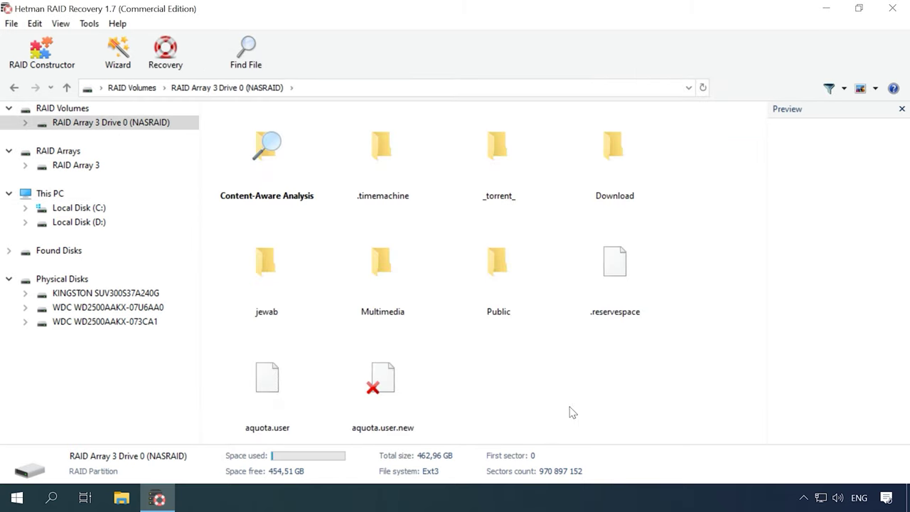
- Recover the twelve files from 028.jpg through Pool - 40289.mp4 in the Multimedia folder to the hard disk at C:\6\
{"action": "double_click", "coordinate": [390, 284]}
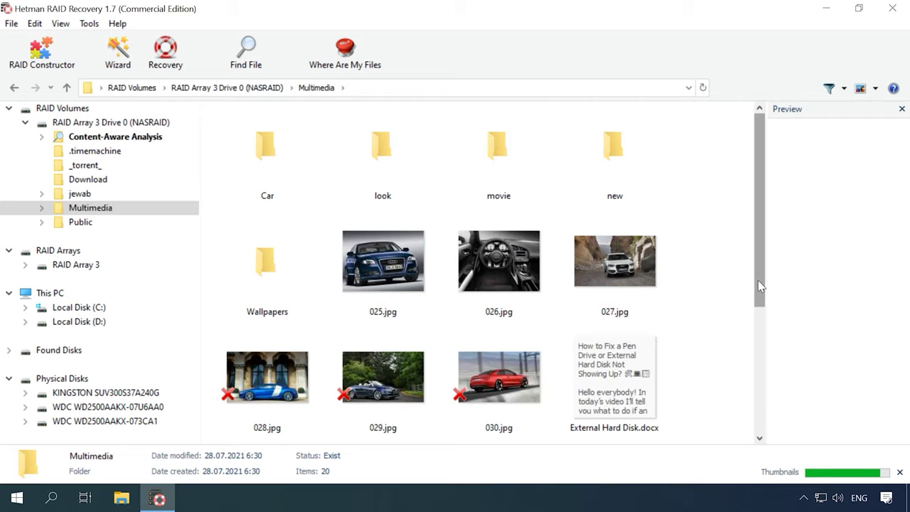
{"action": "left_click_drag", "start_coordinate": [758, 281], "coordinate": [746, 410]}
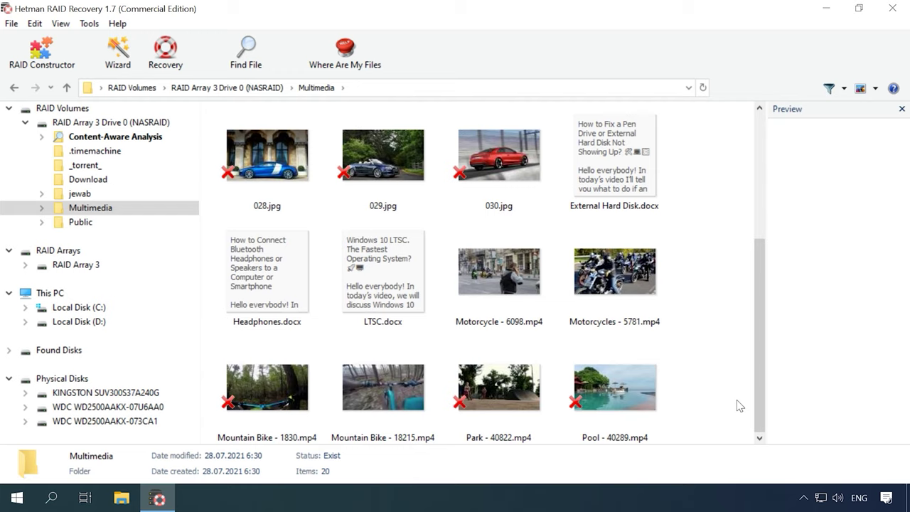
{"action": "left_click_drag", "start_coordinate": [706, 164], "coordinate": [283, 413]}
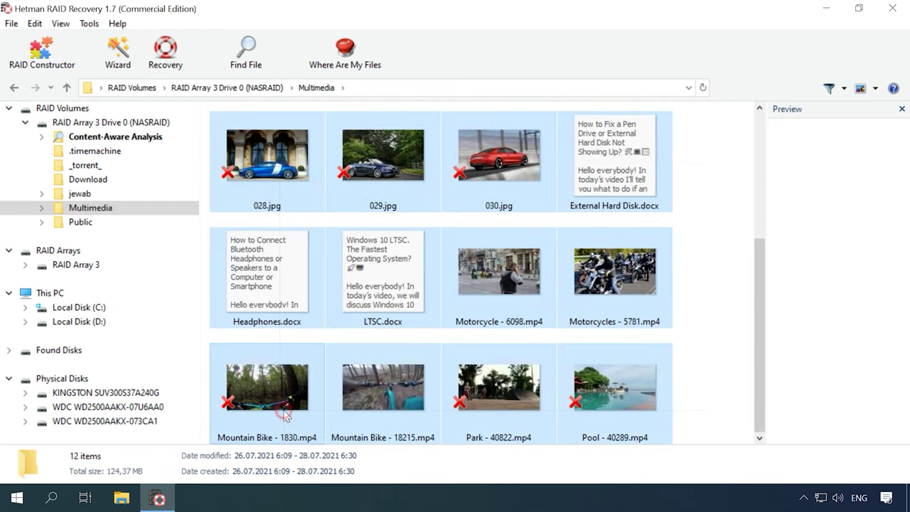
{"action": "left_click", "coordinate": [163, 71]}
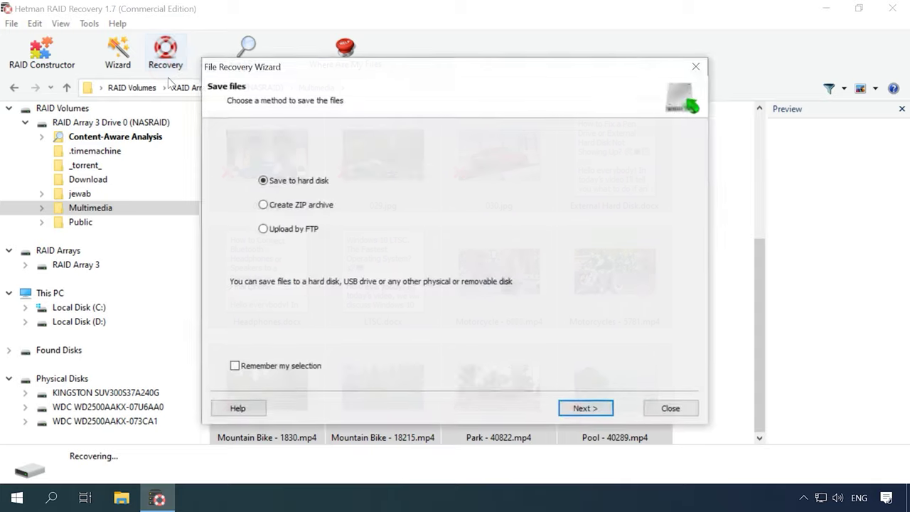
{"action": "left_click", "coordinate": [579, 409]}
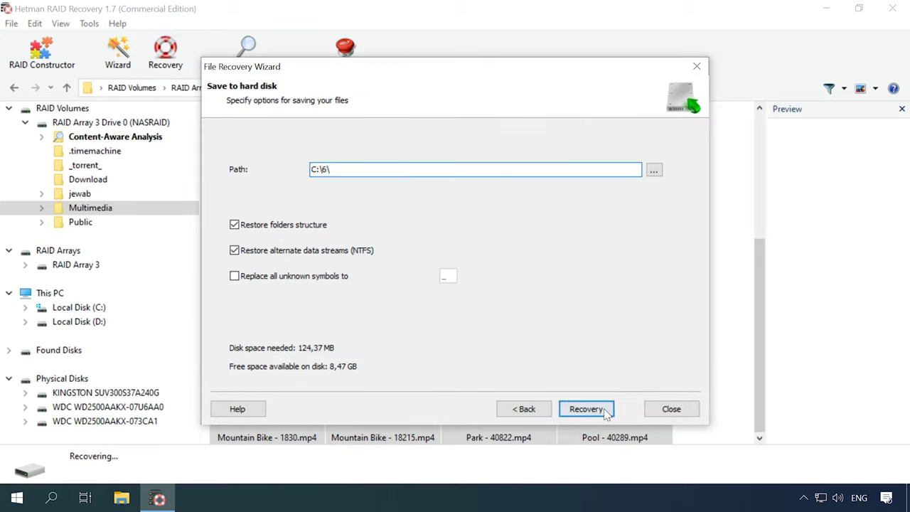
{"action": "left_click", "coordinate": [591, 411]}
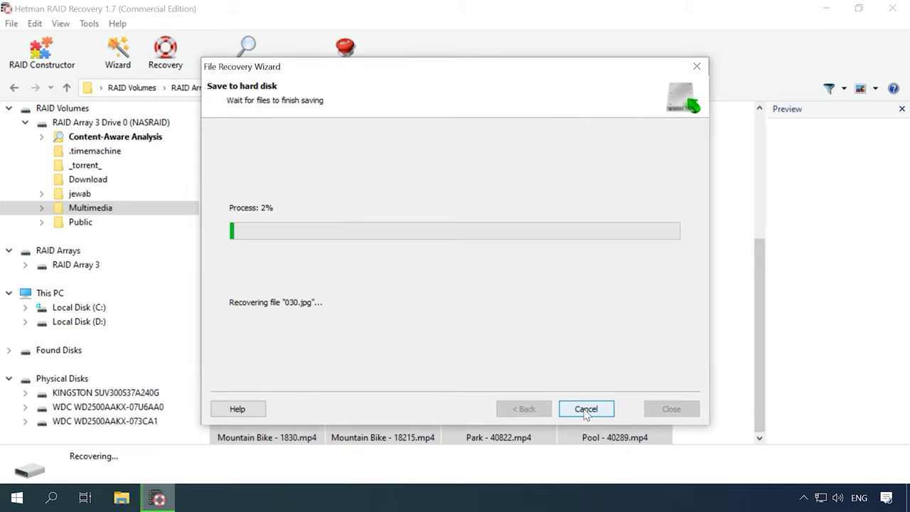